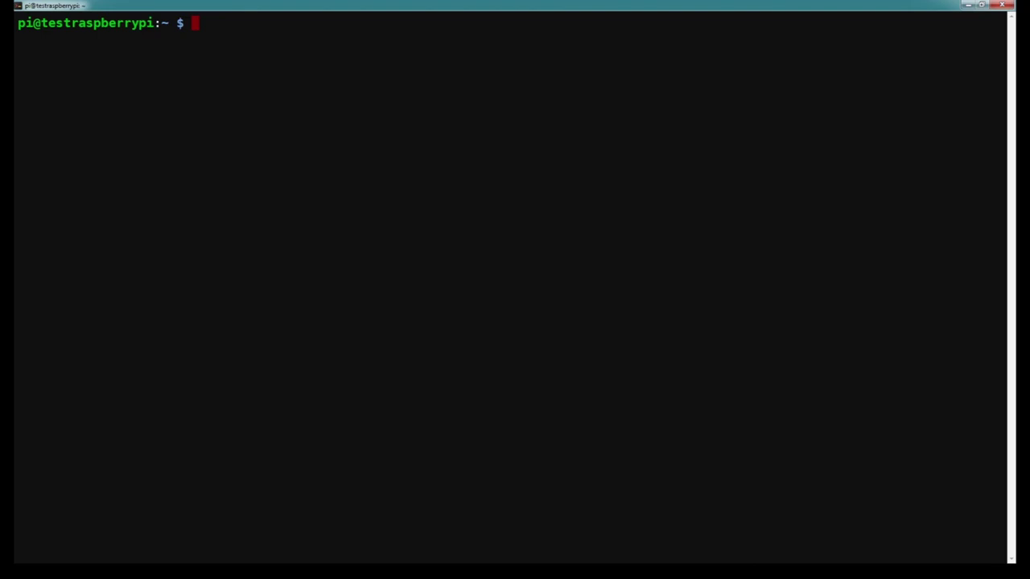
Launch the Raspberry Pi configuration tool with sudo raspi-config and open its Interfacing Options.
key("Up")
key("Up")
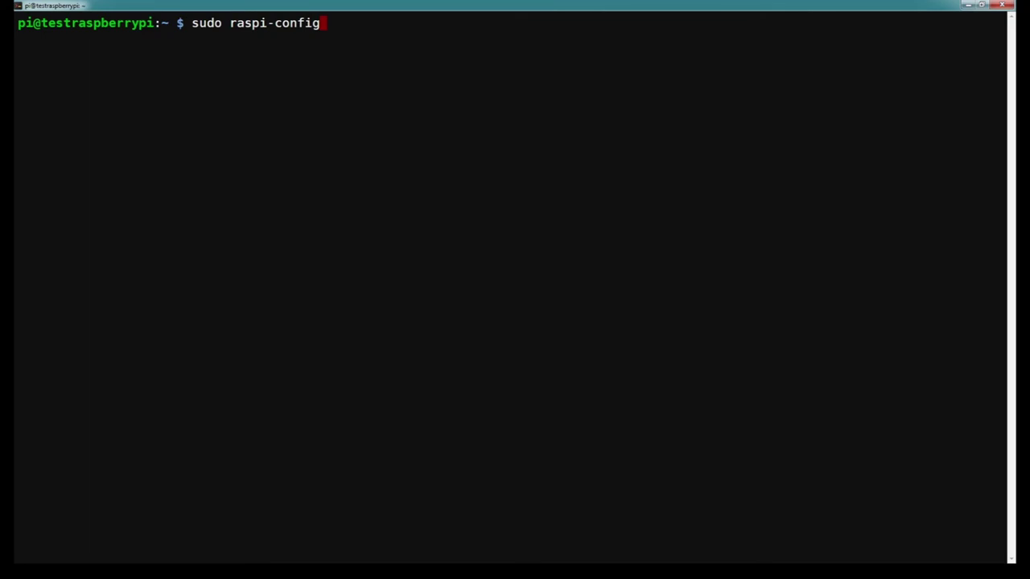
key("Return")
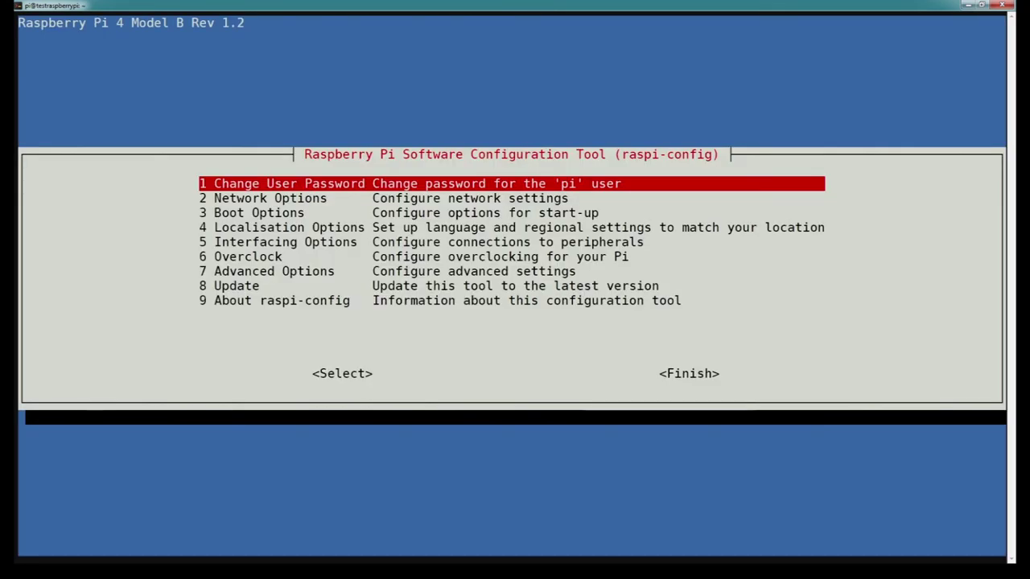
key("Down")
key("Down")
key("Down")
key("Down")
key("Return")
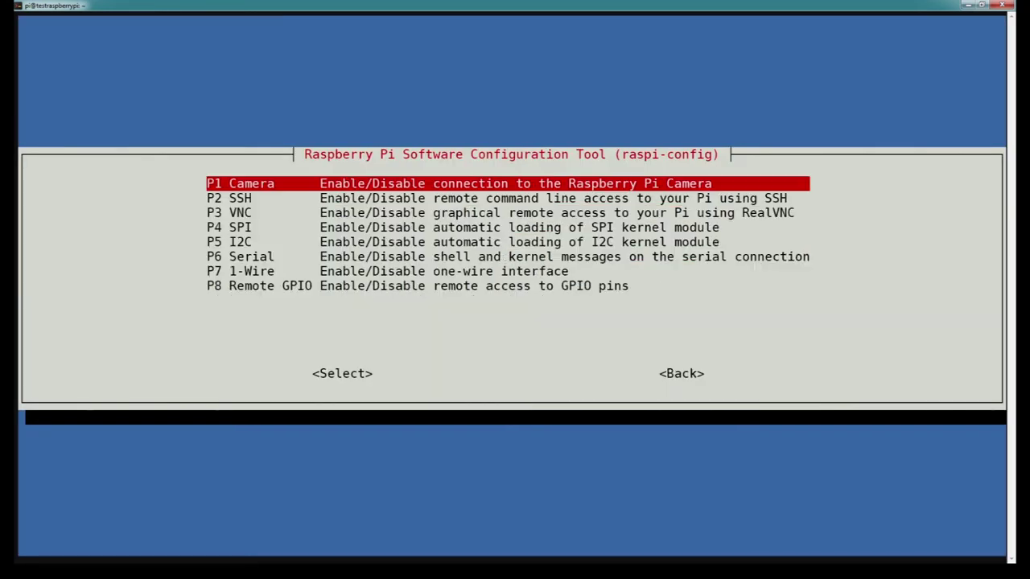
Enable the ARM I2C interface and exit the configuration tool.
key("Down")
key("Down")
key("Down")
key("Down")
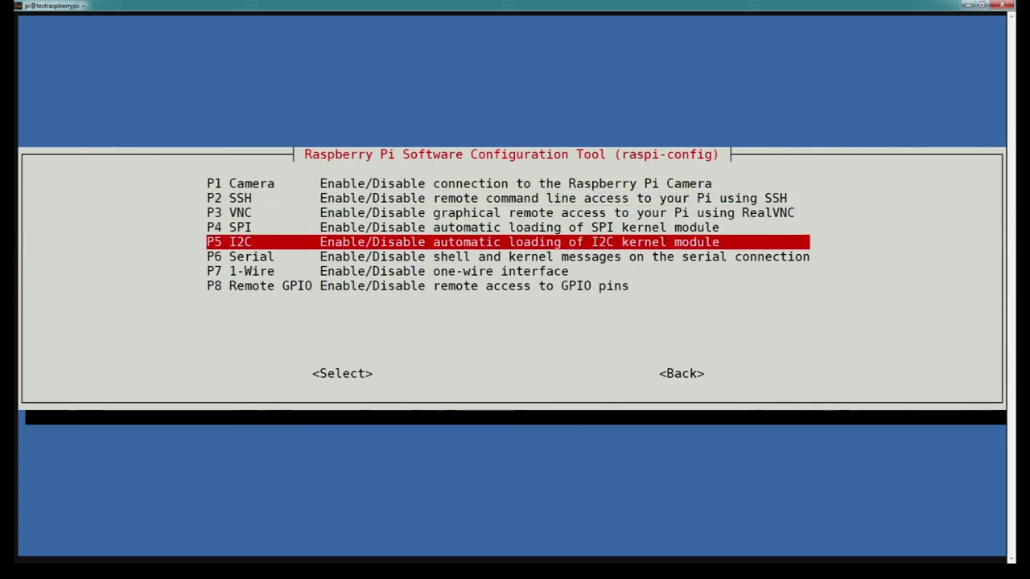
key("Return")
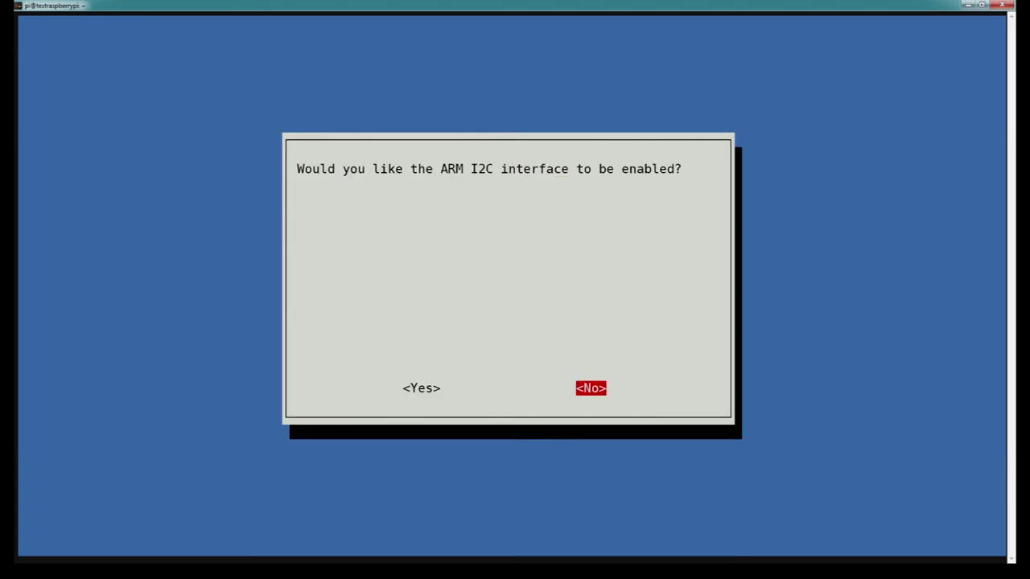
key("Left")
key("Return")
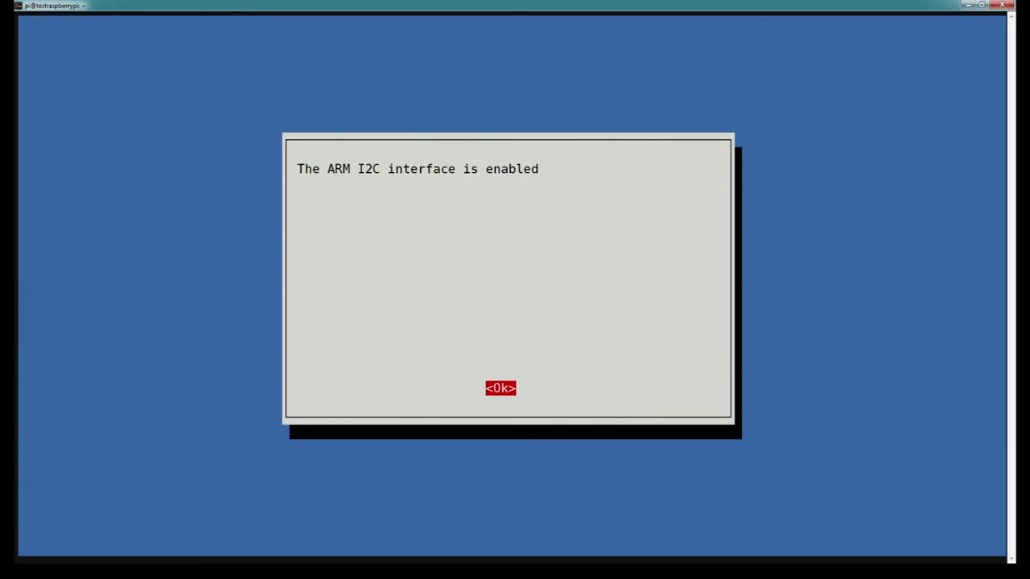
key("Return")
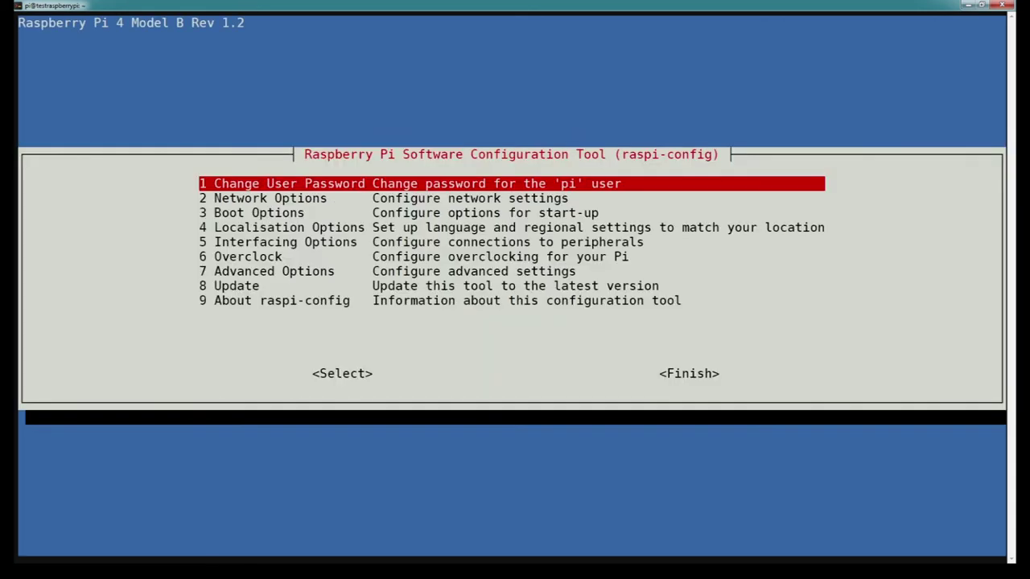
key("Tab")
key("Tab")
key("Return")
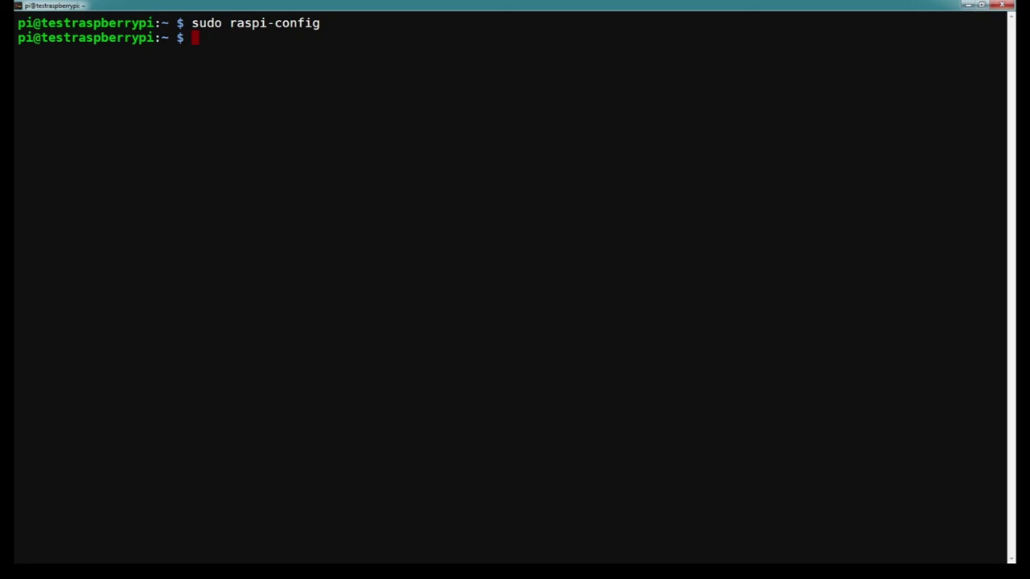
Scan I2C bus 1 for connected devices with sudo i2cdetect -y 1.
key("Up")
key("Up")
key("Up")
key("Up")
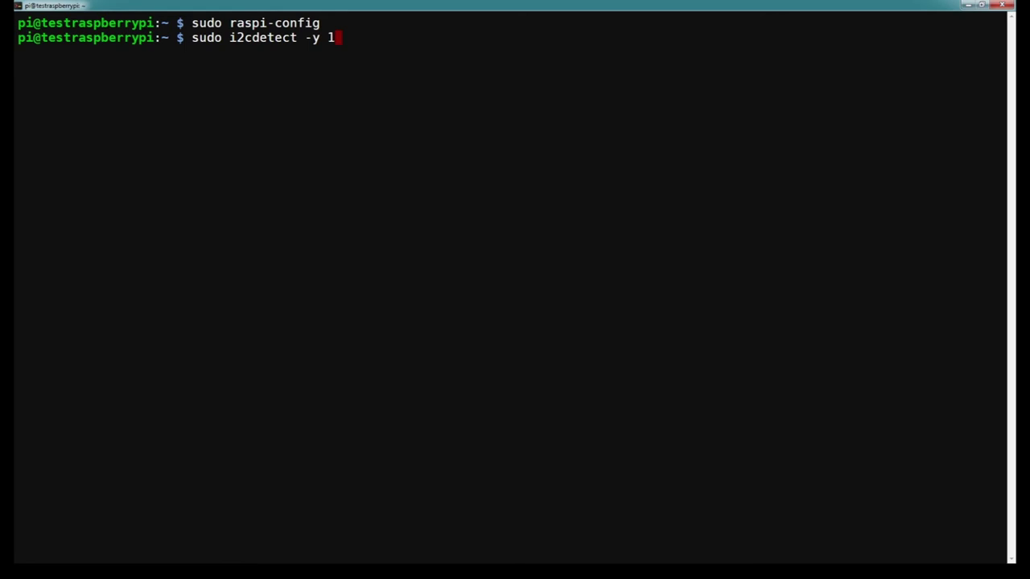
key("Return")
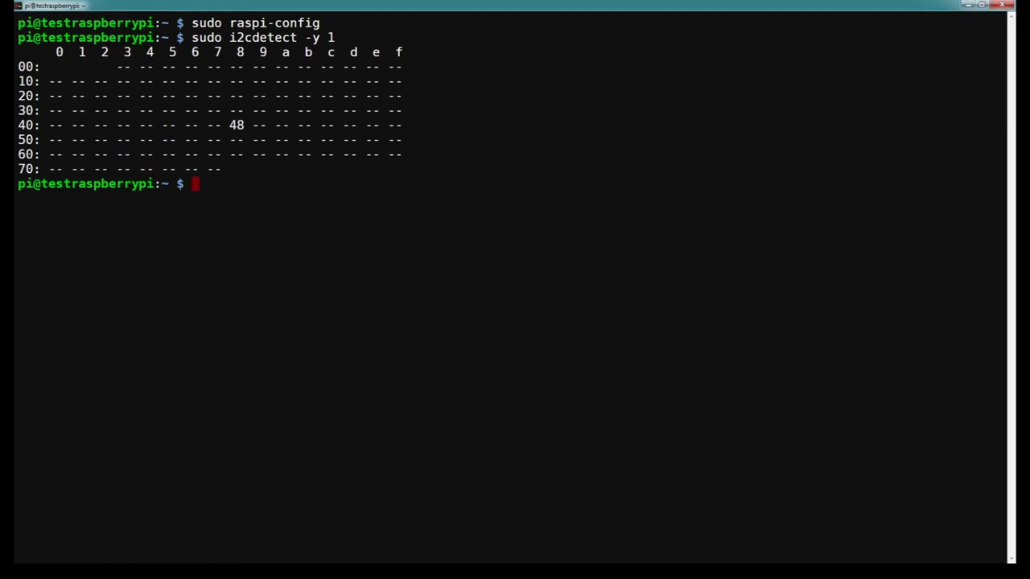
Install the adafruit-circuitpython-ads1x15 library with sudo pip3 install, and clear the terminal.
right_click(406, 230)
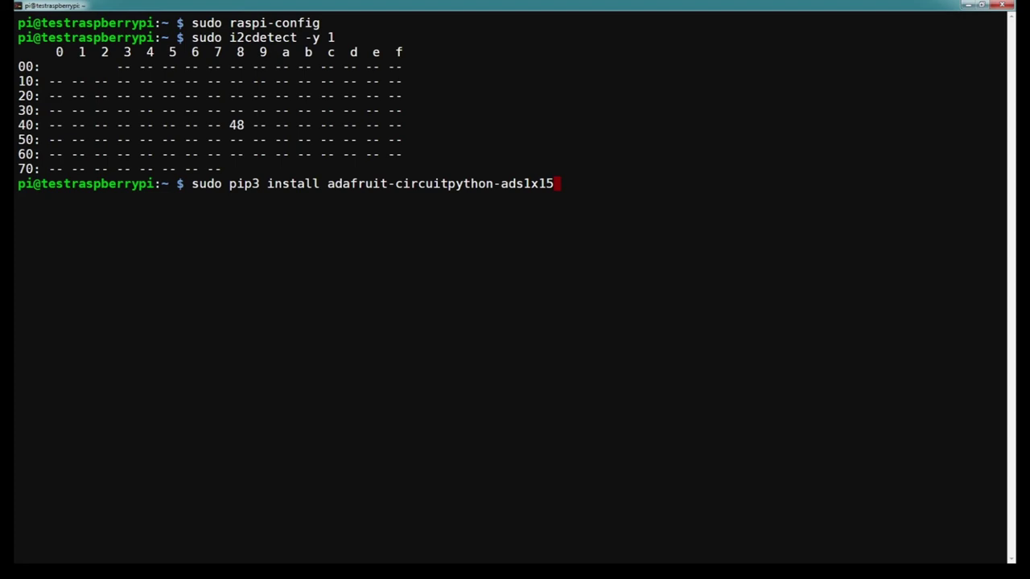
key("Return")
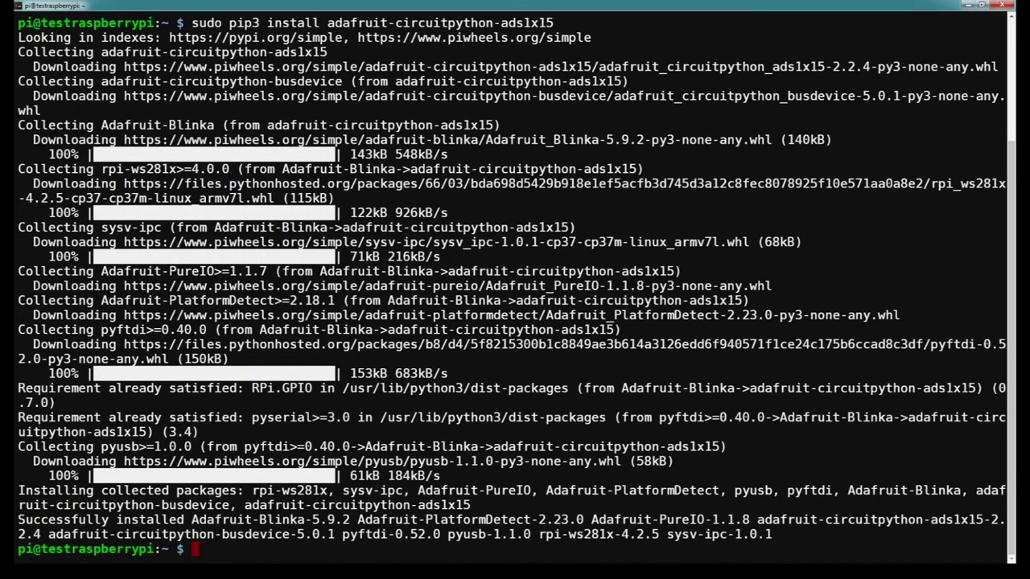
type("clear")
key("Return")
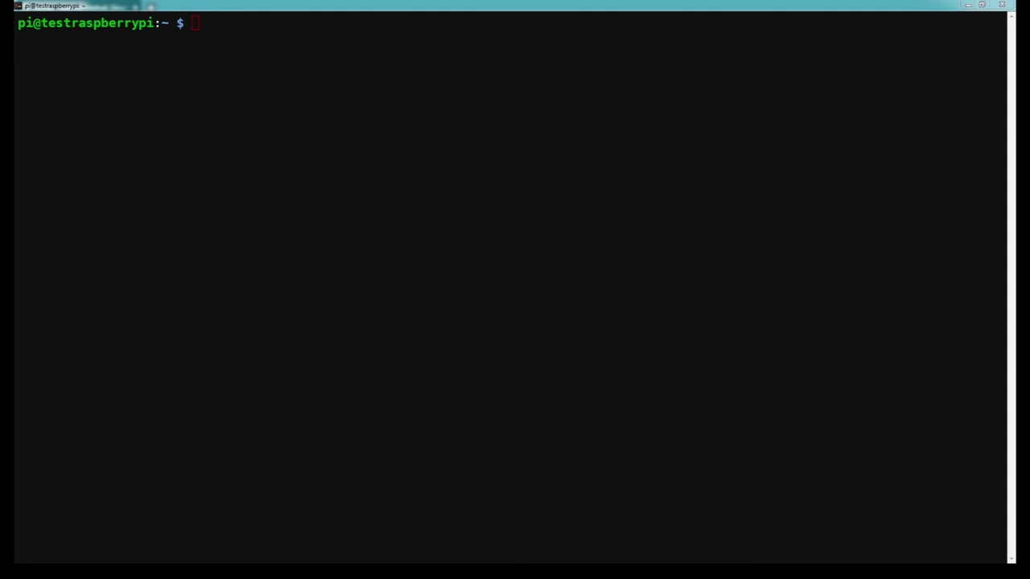
Switch to the browser and review the ads1x15_simpletest.py example in the Adafruit_CircuitPython_ADS1x15 GitHub repository's examples folder.
key("alt+Tab")
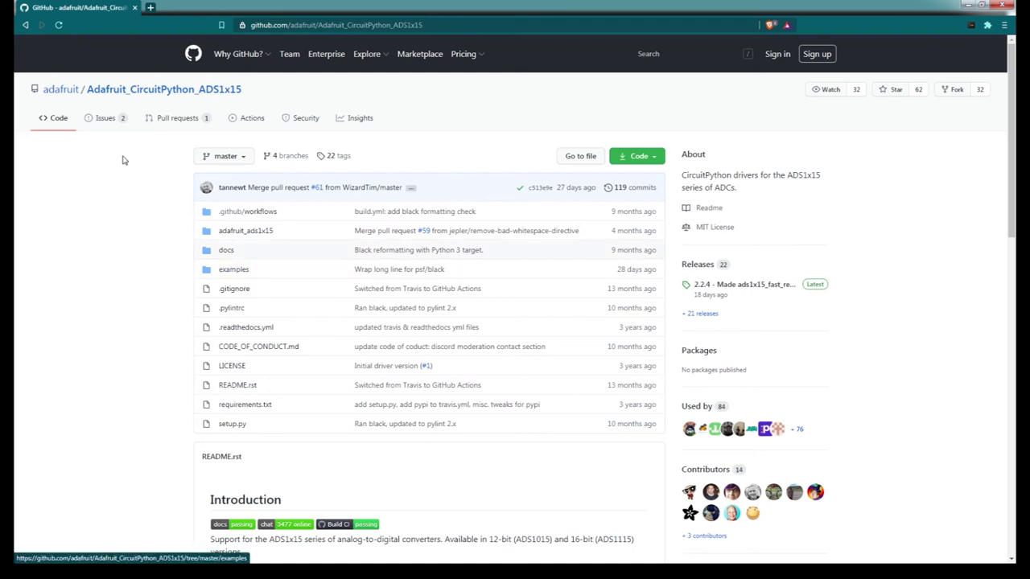
left_click(235, 270)
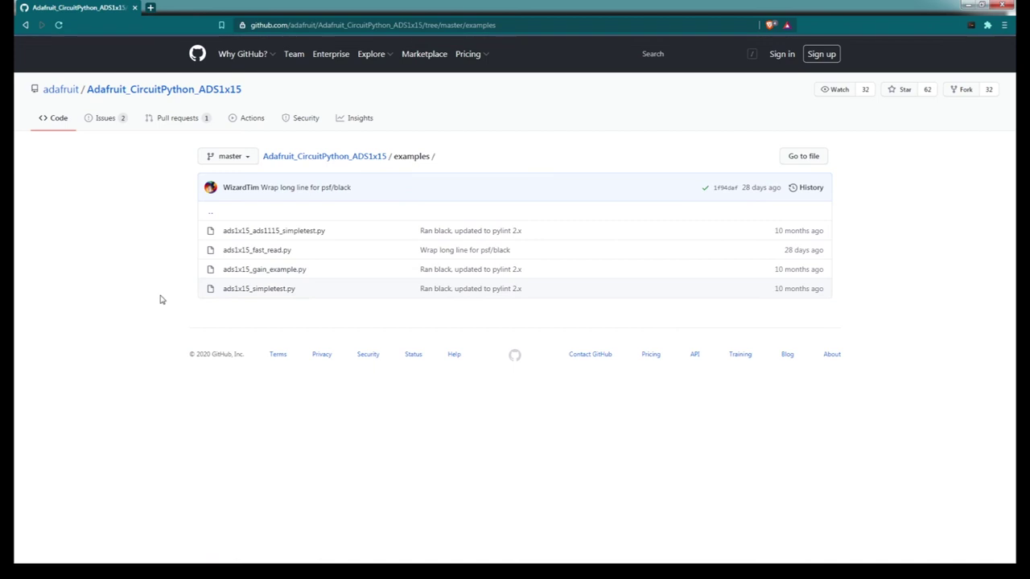
left_click(249, 291)
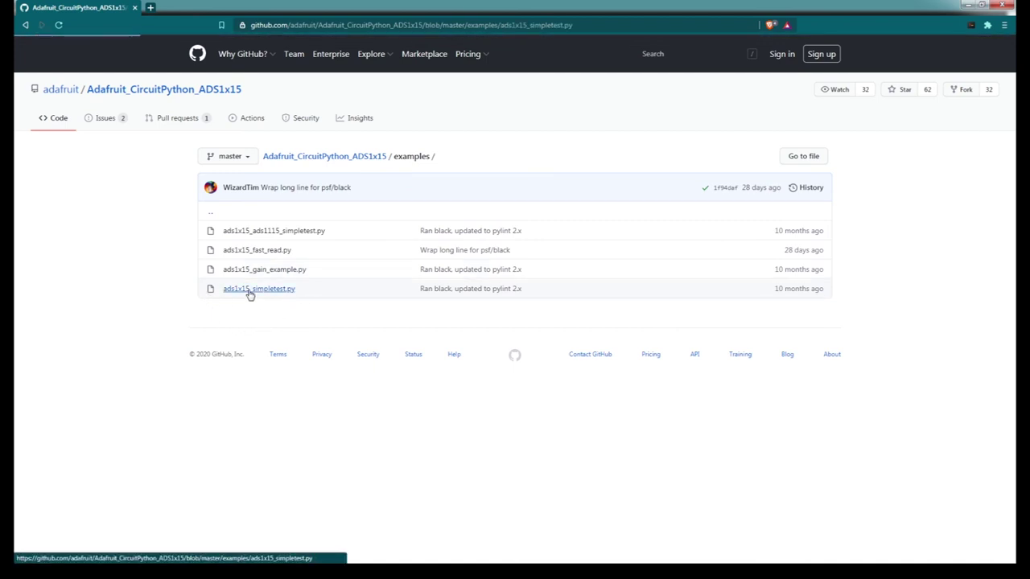
scroll(367, 299, "down", 1)
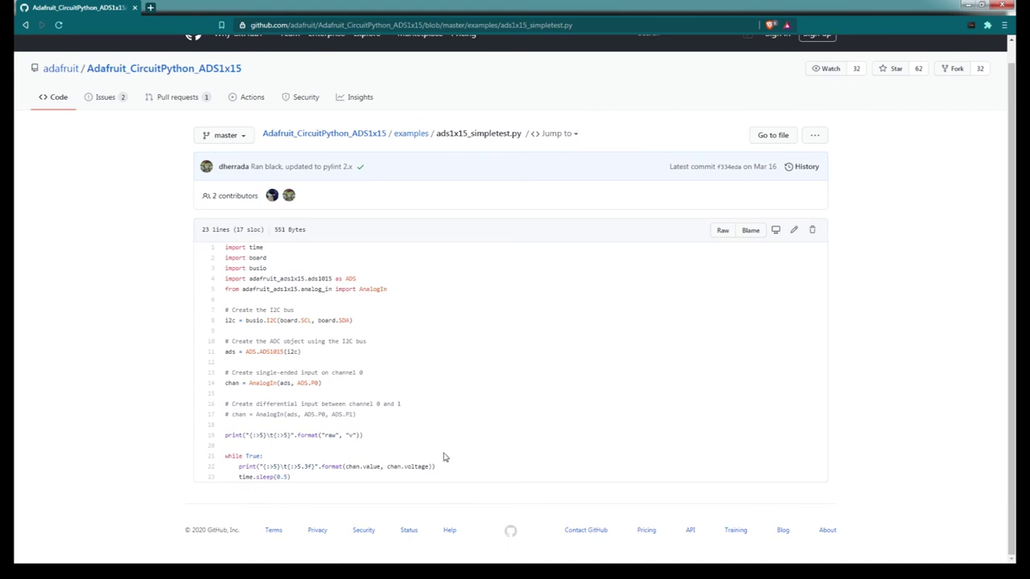
scroll(402, 453, "up", 1)
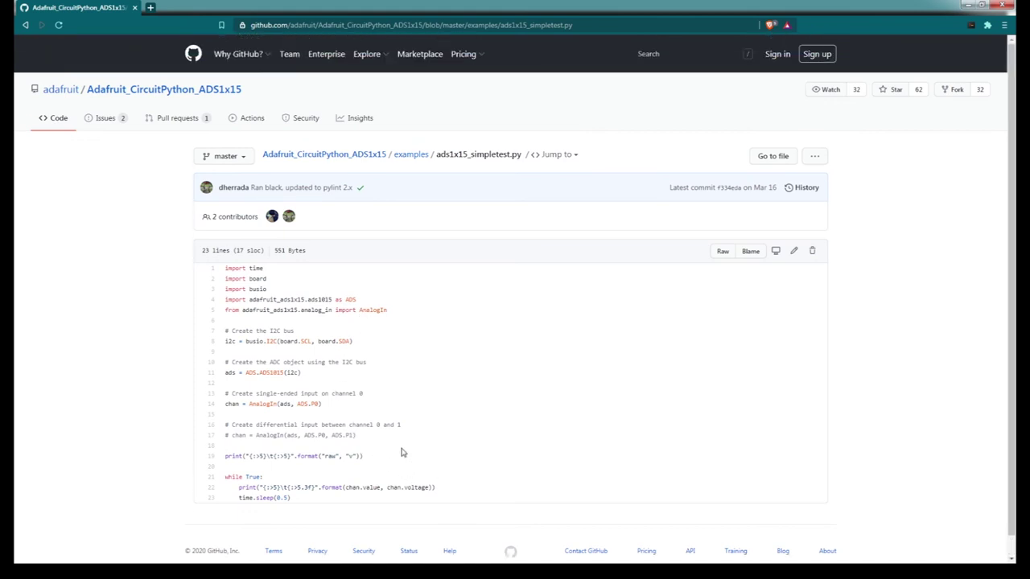
scroll(402, 453, "down", 1)
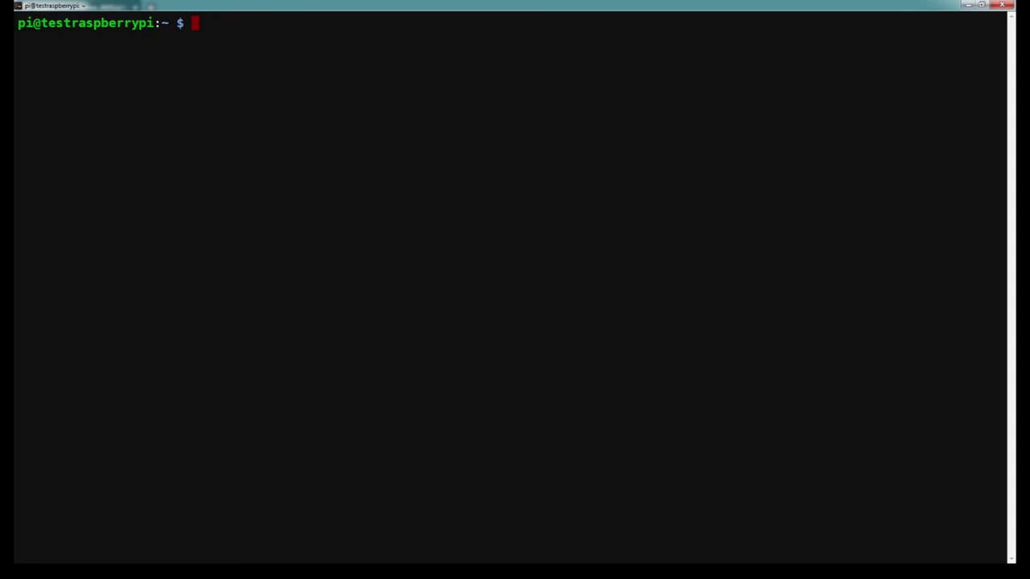
In the terminal, list the home directory's files and display the contents of adc_test.py with cat.
type("ls")
key("Return")
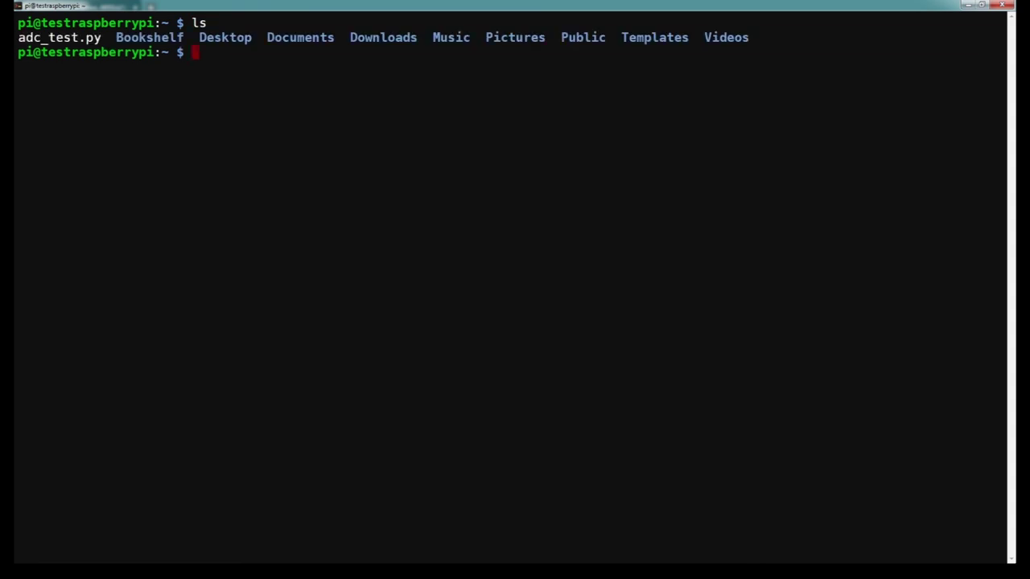
type("cat adc")
key("Tab")
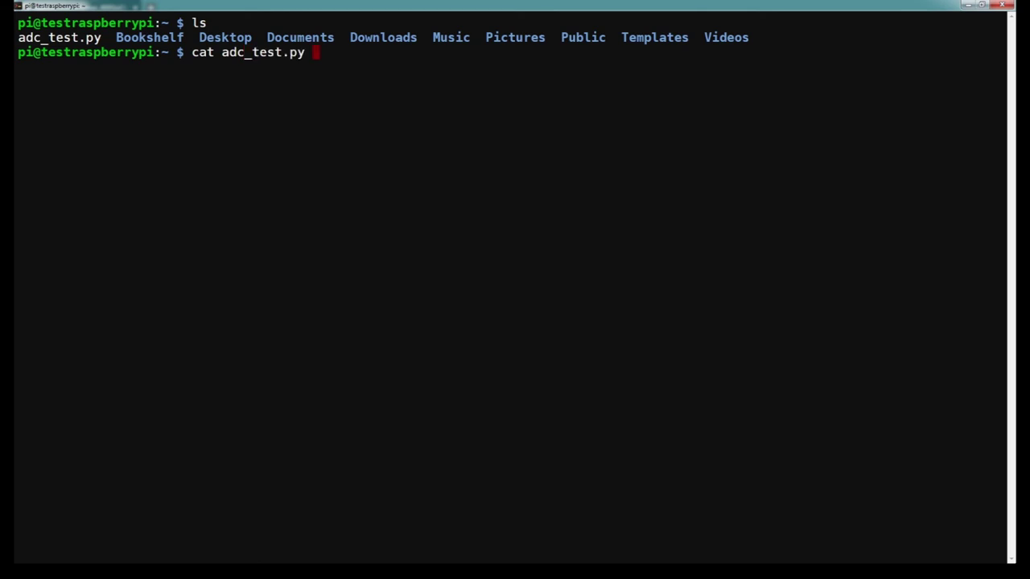
key("Return")
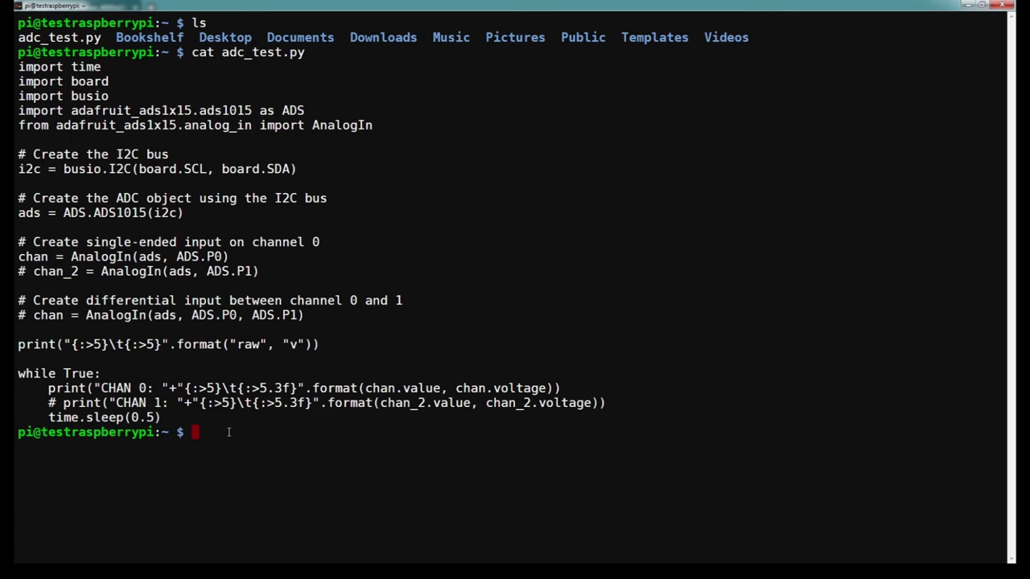
Clear the terminal and run the ADC test script with sudo python3 adc_test.py.
type("clear")
key("Return")
type("sudo")
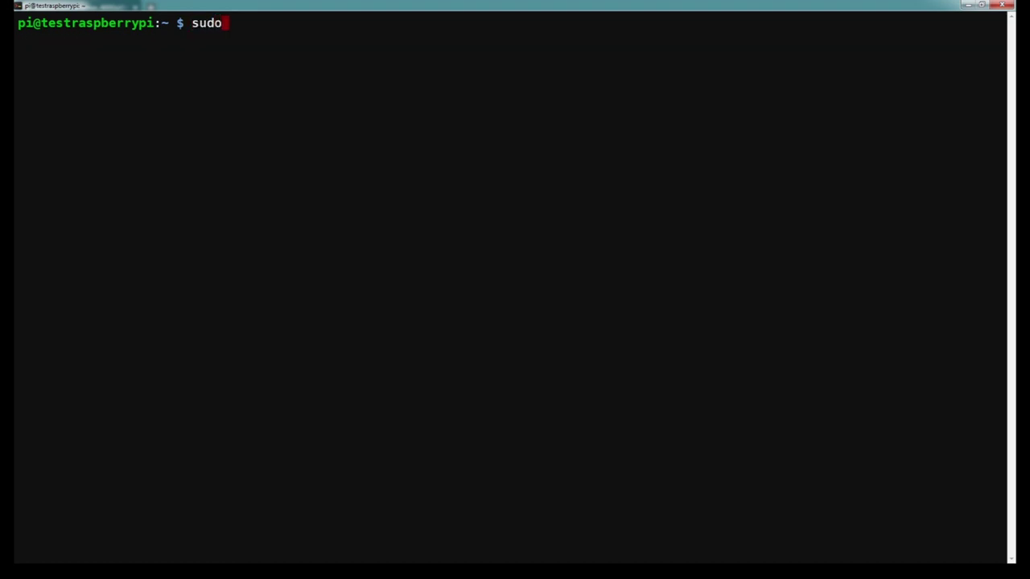
type(" python3")
key("BackSpace")
type("on3 adc")
key("Tab")
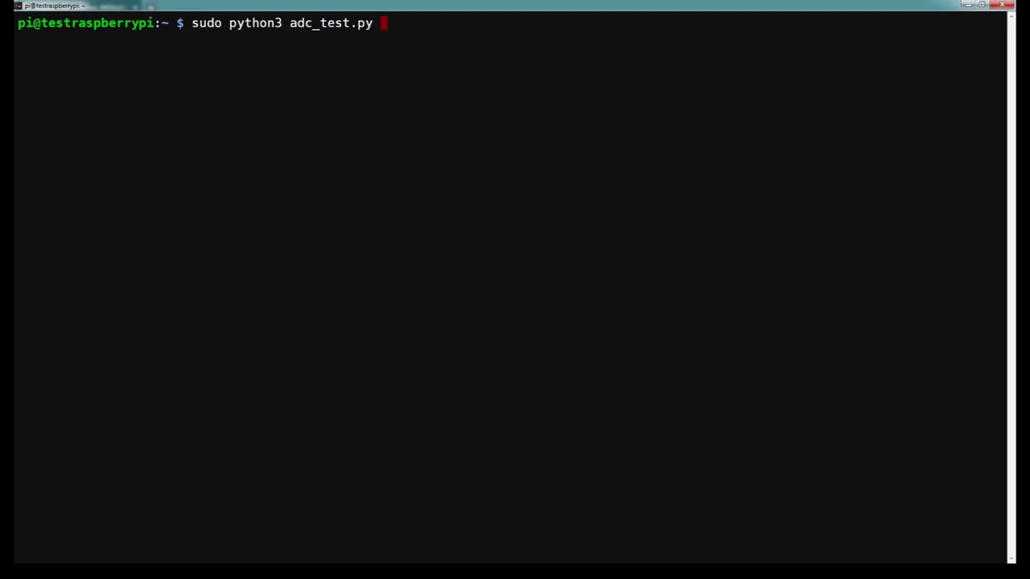
key("Return")
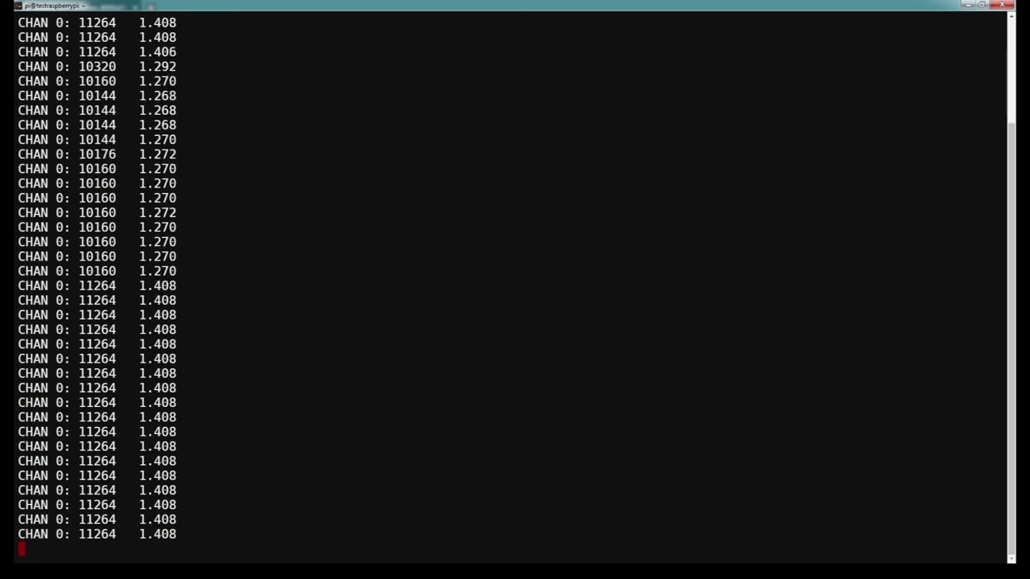
Stop the running adc_test.py script and clear the terminal.
key("ctrl+c")
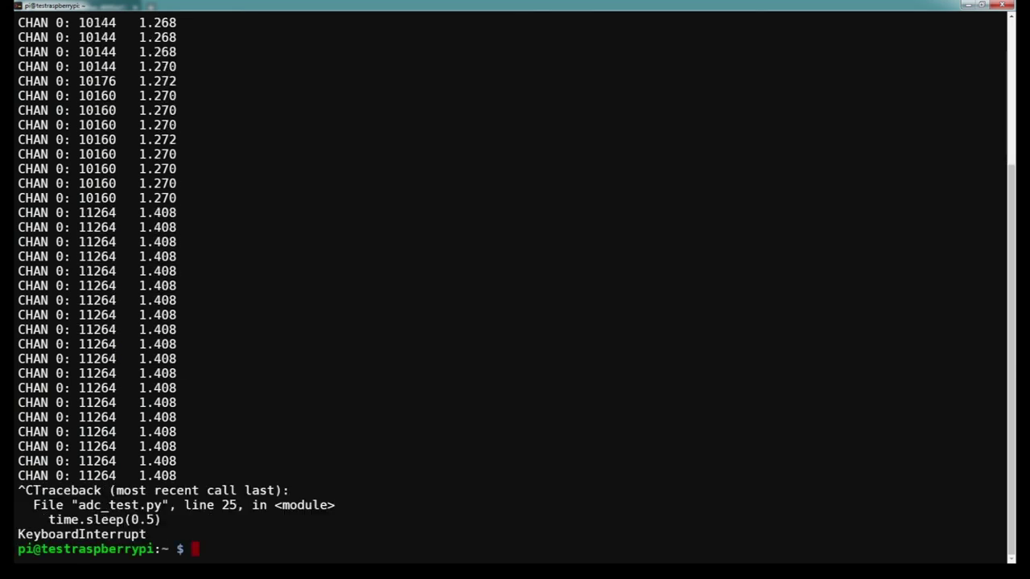
type("clear")
key("Return")
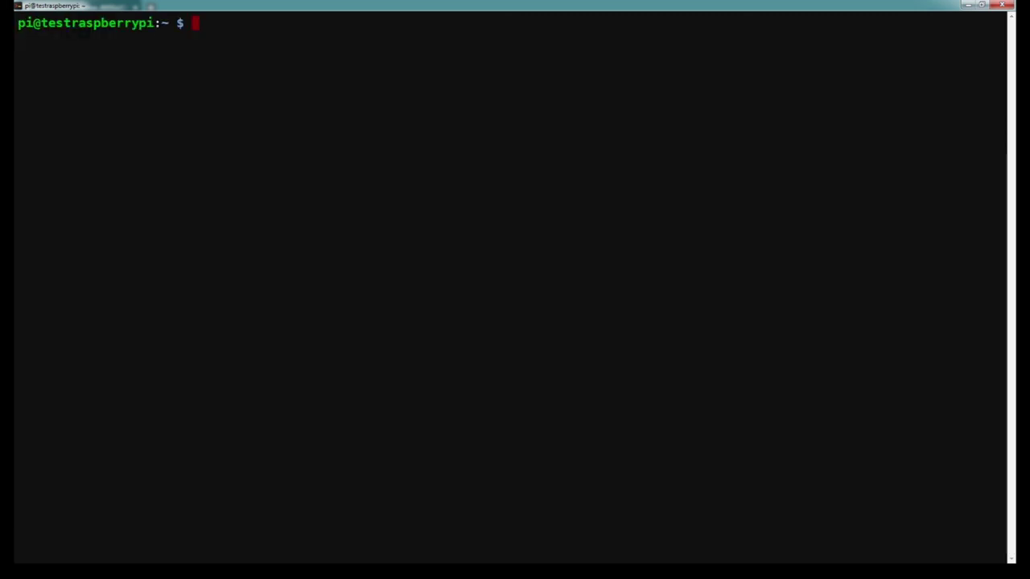